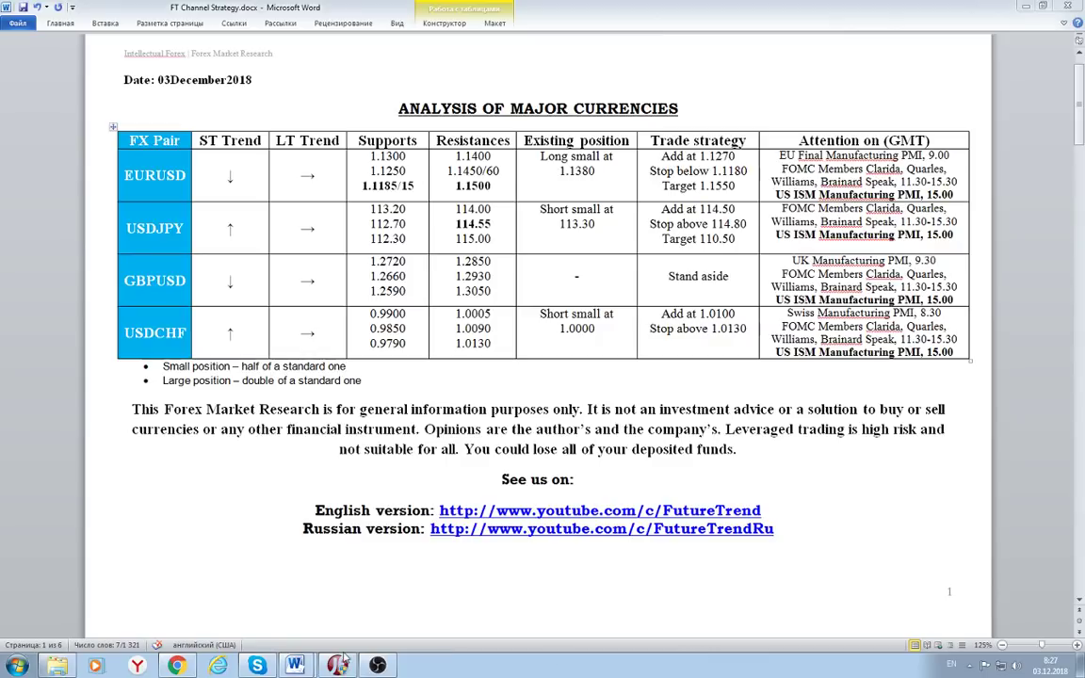
# Switch from the Word currency report to the Dukascopy platform's USD/RUB daily chart.
pyautogui.moveTo(341, 667)
pyautogui.click(338, 589)
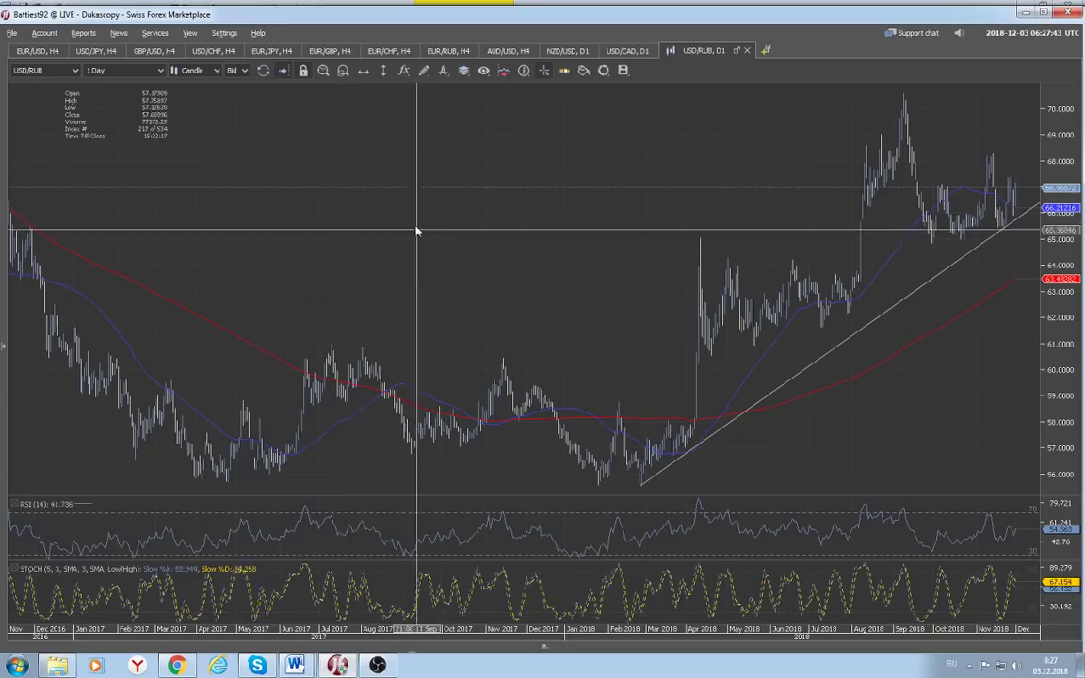
# Compare the AUD/USD 4-hour and NZD/USD daily trendline charts, zooming into NZD/USD.
pyautogui.click(510, 50)
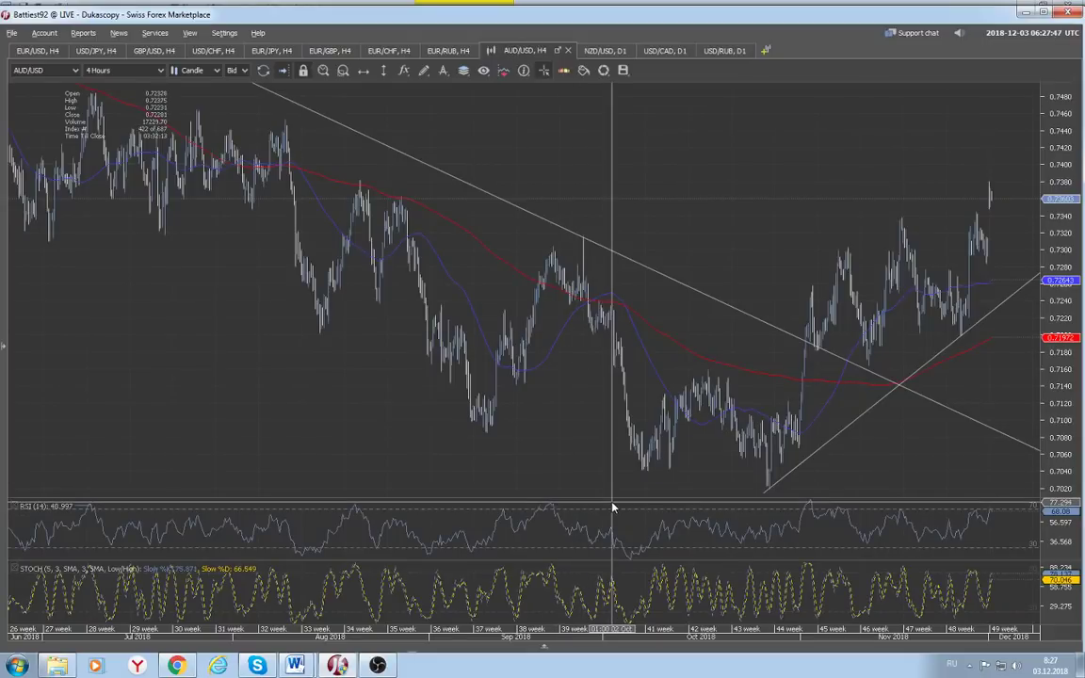
pyautogui.click(603, 52)
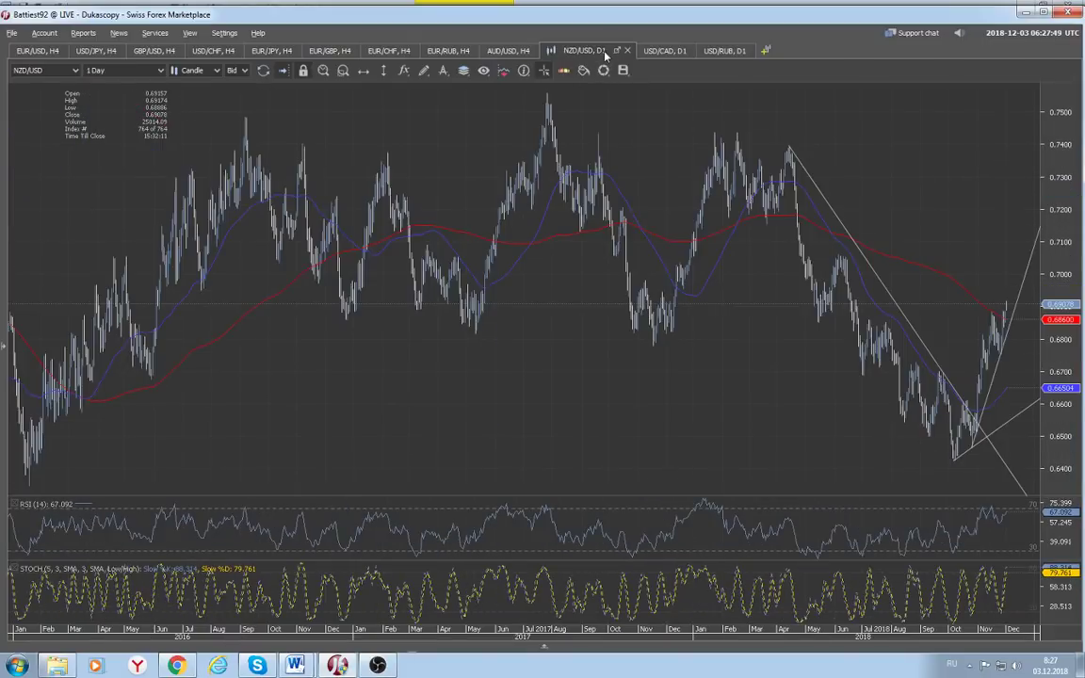
pyautogui.click(513, 50)
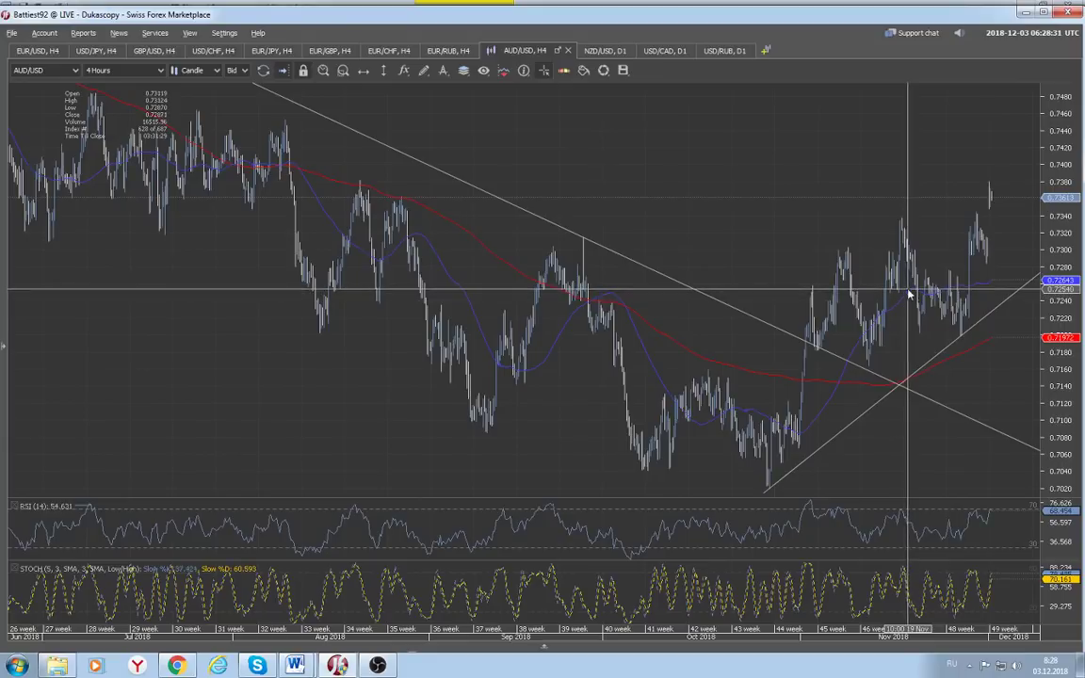
pyautogui.click(604, 50)
pyautogui.scroll(3, 574, 405)
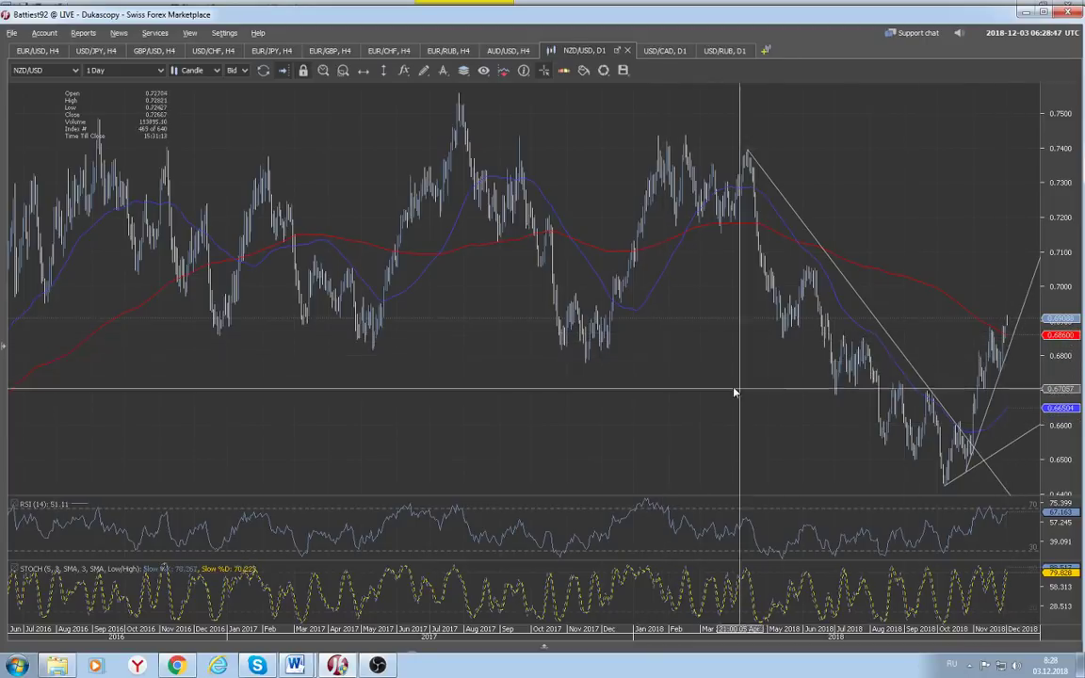
pyautogui.scroll(5, 640, 410)
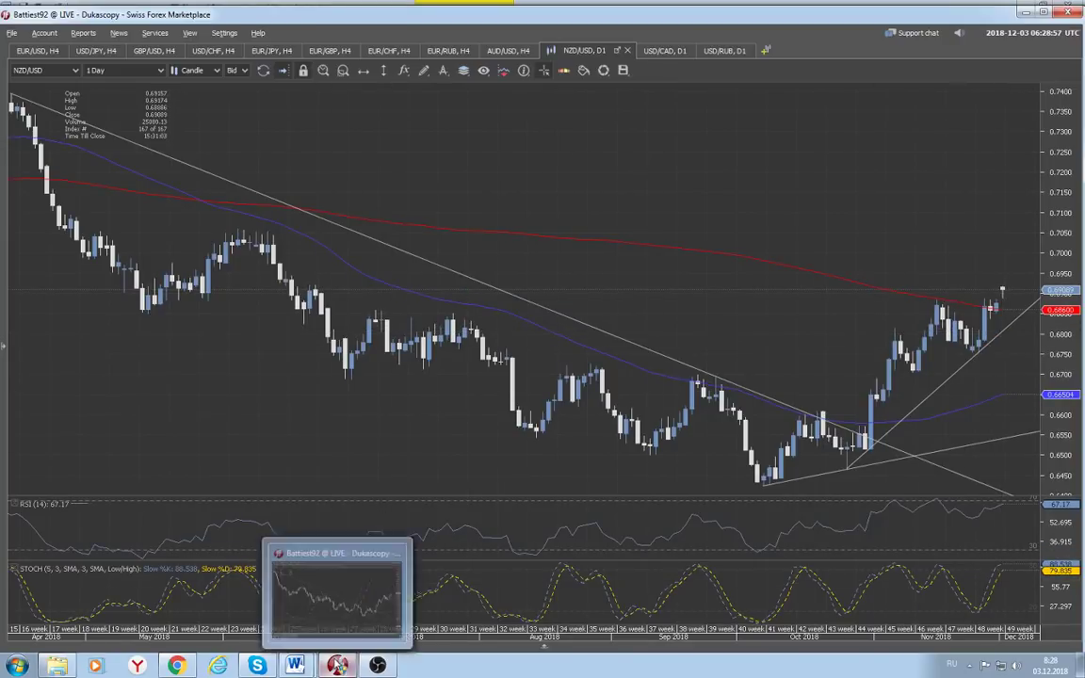
# Return to 'FT Channel Strategy.docx' and scroll to the page 3 commodity currencies table.
pyautogui.moveTo(295, 666)
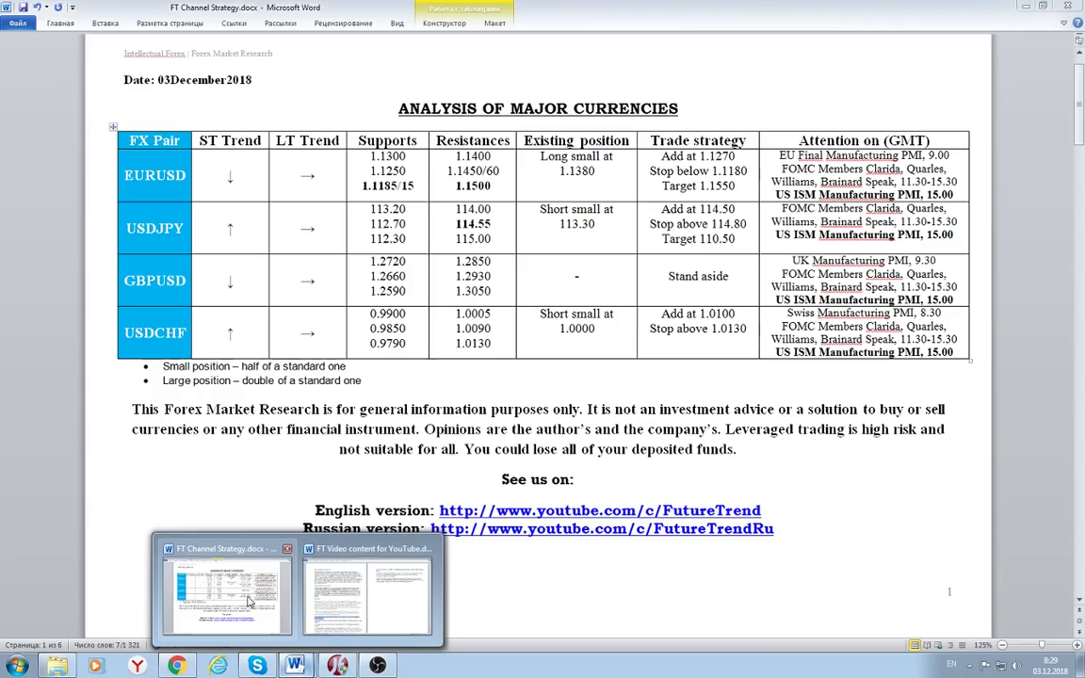
pyautogui.click(226, 593)
pyautogui.scroll(-8, 675, 364)
pyautogui.scroll(-20, 676, 365)
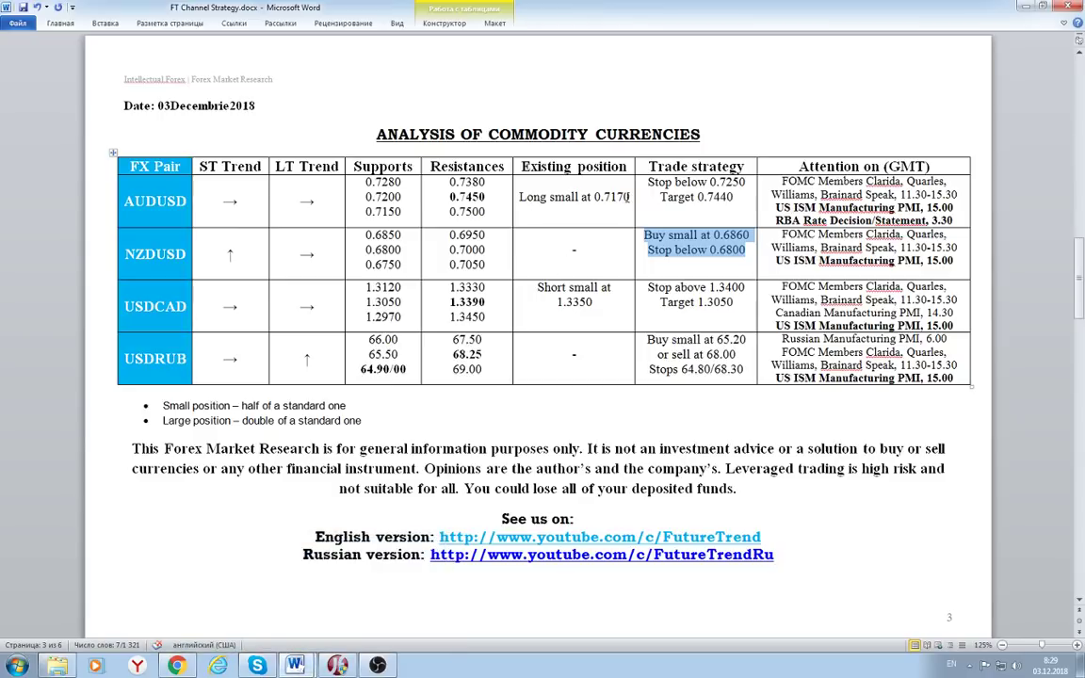
# Back in Dukascopy, zoom out the AUD/USD chart and switch it to 1 Day candles.
pyautogui.moveTo(337, 665)
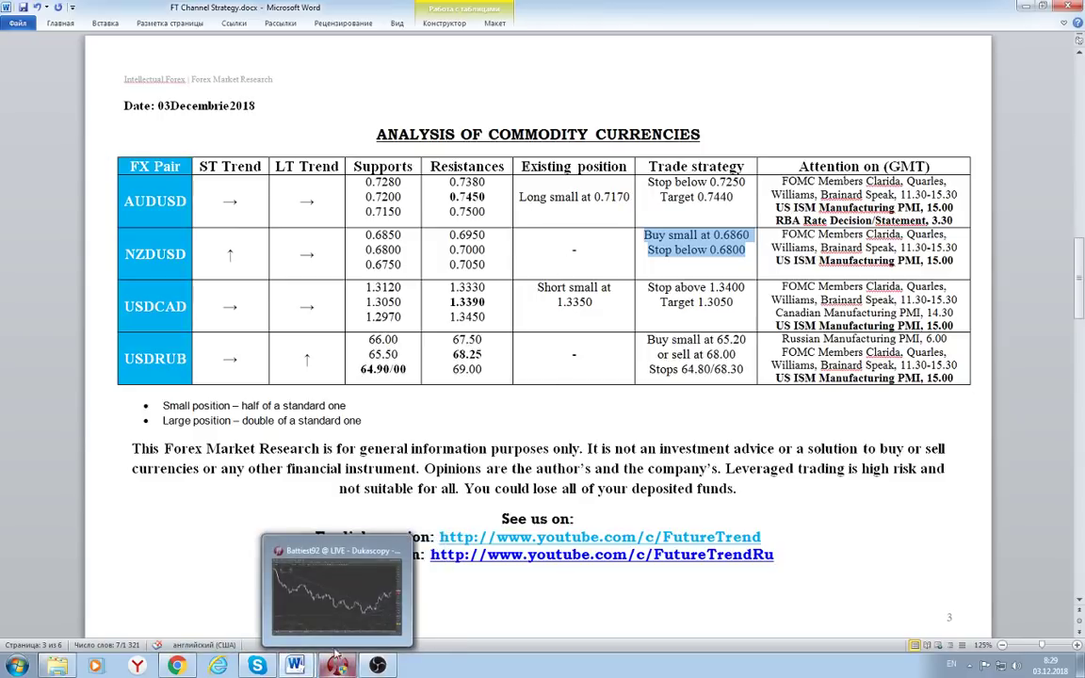
pyautogui.click(344, 593)
pyautogui.click(504, 51)
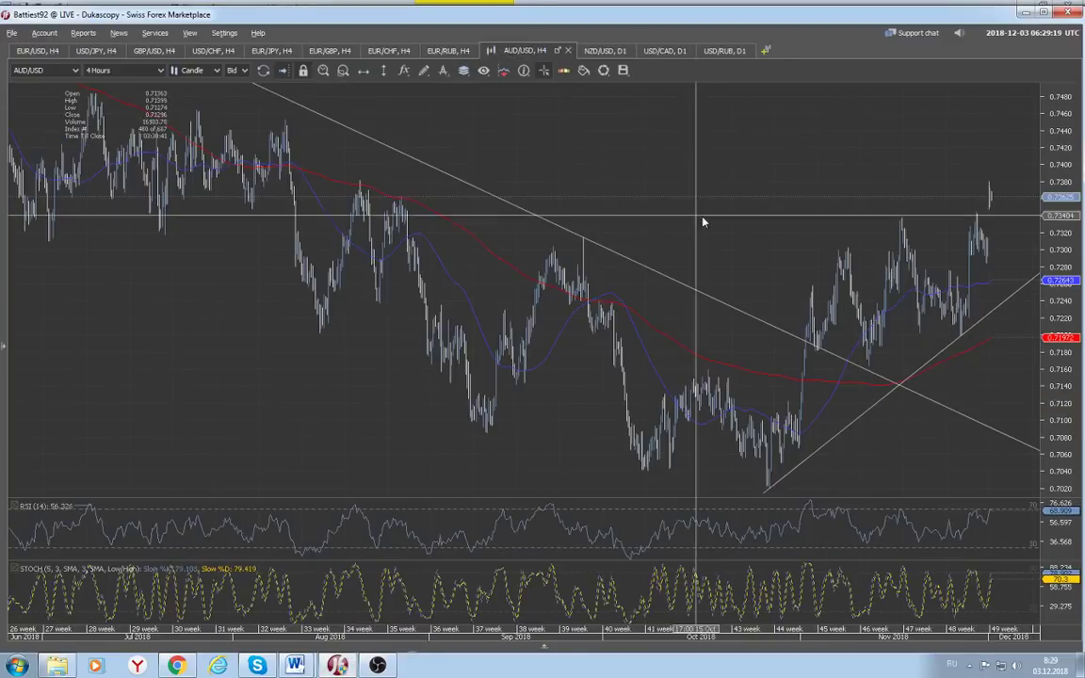
pyautogui.scroll(-2, 718, 179)
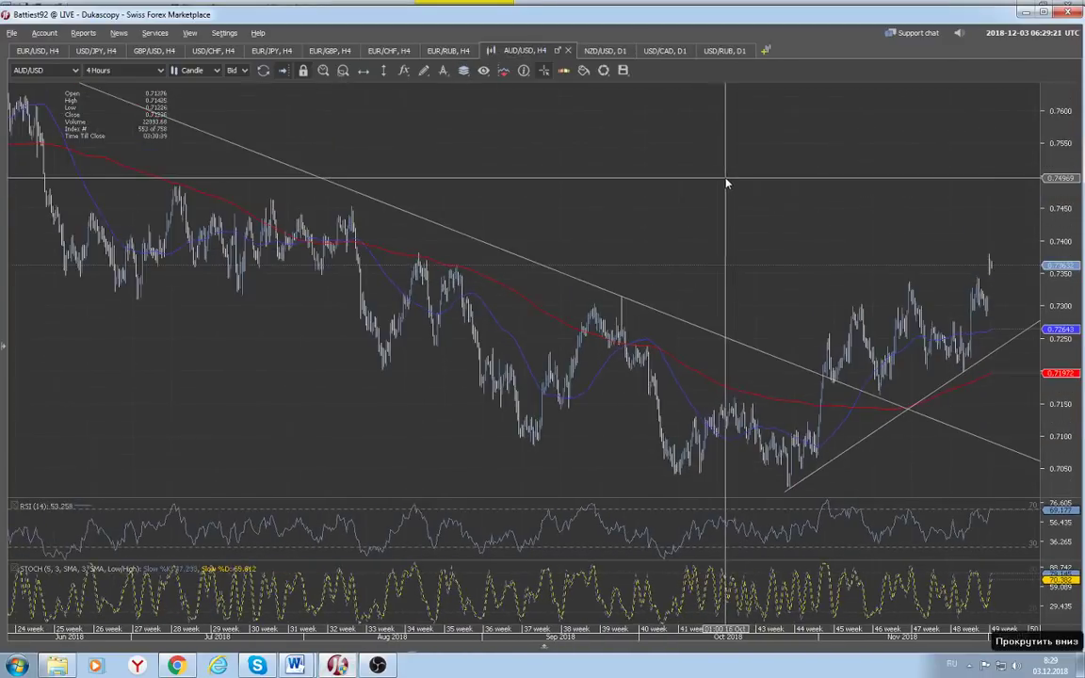
pyautogui.scroll(-1, 730, 184)
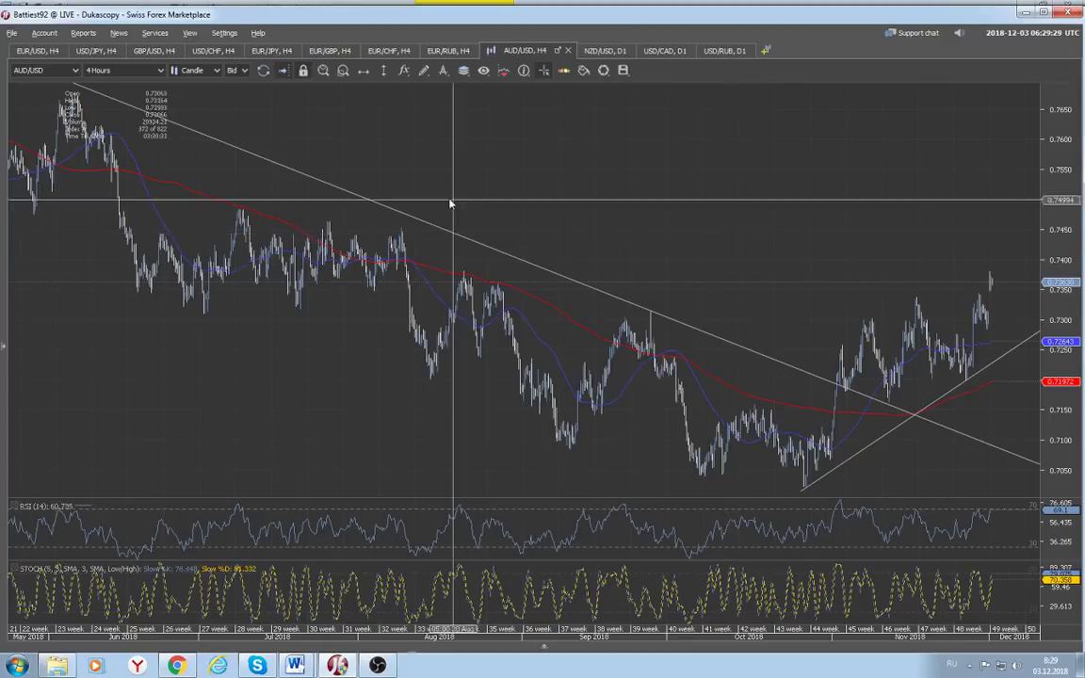
pyautogui.click(151, 69)
pyautogui.click(117, 132)
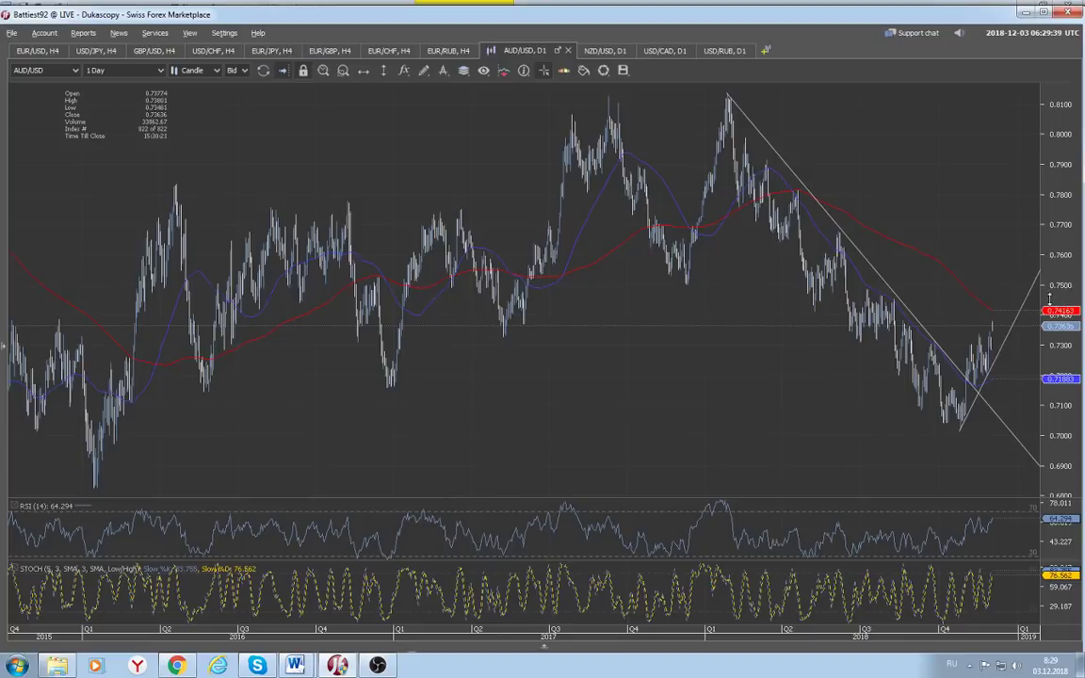
# Zoom into the USD/CAD daily chart's converging trendlines around 1.32.
pyautogui.click(648, 51)
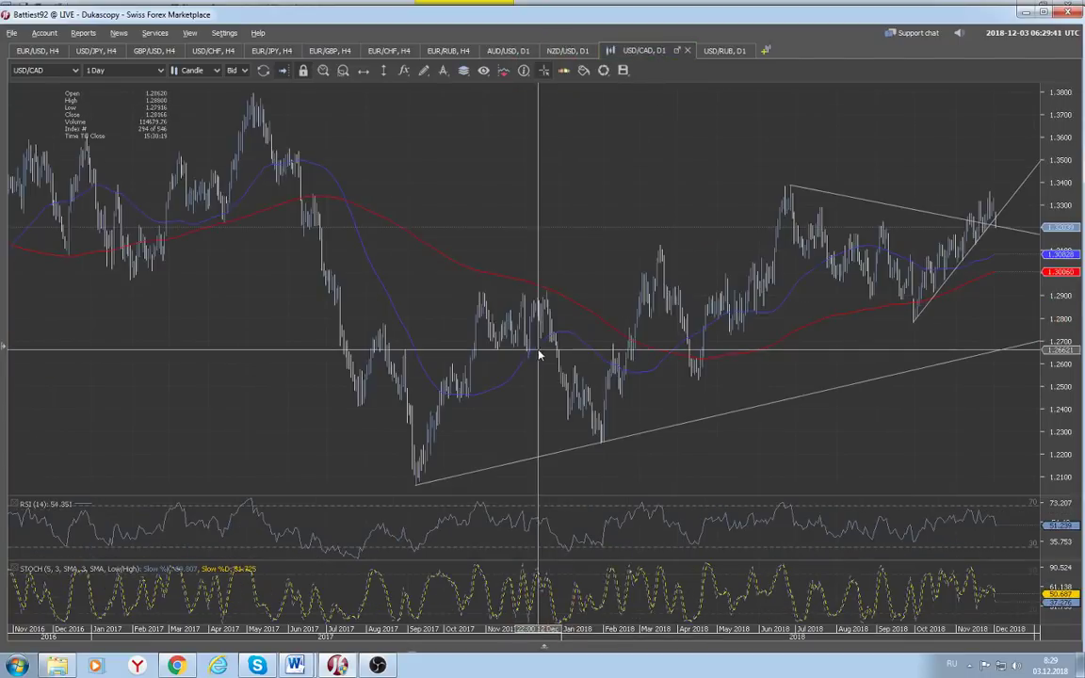
pyautogui.scroll(5, 654, 485)
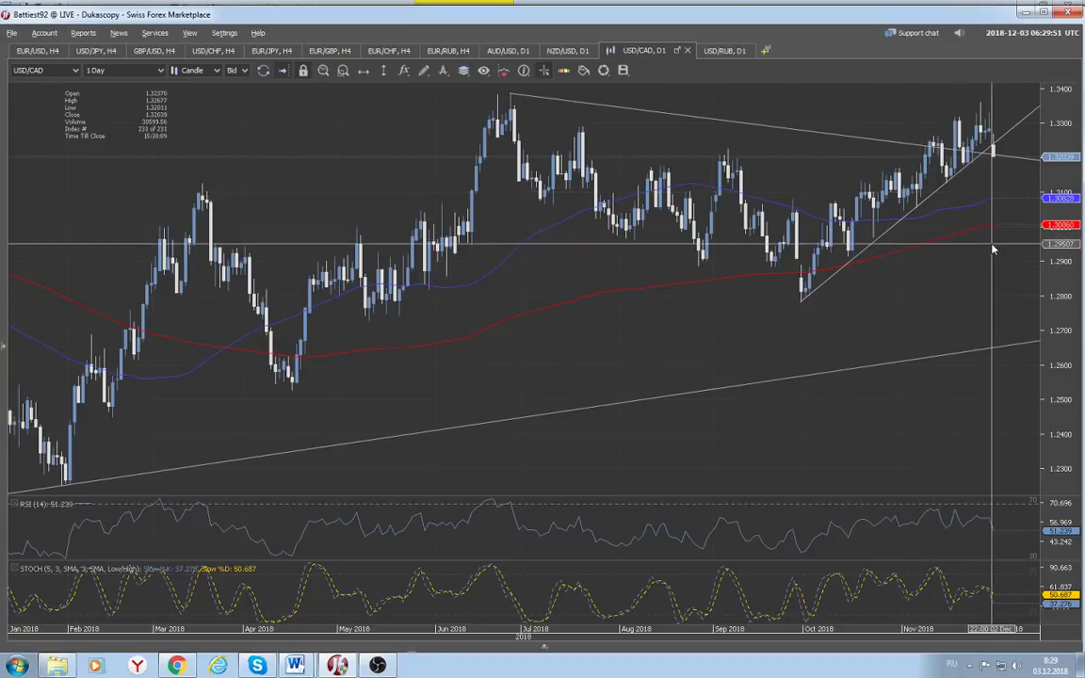
pyautogui.click(298, 667)
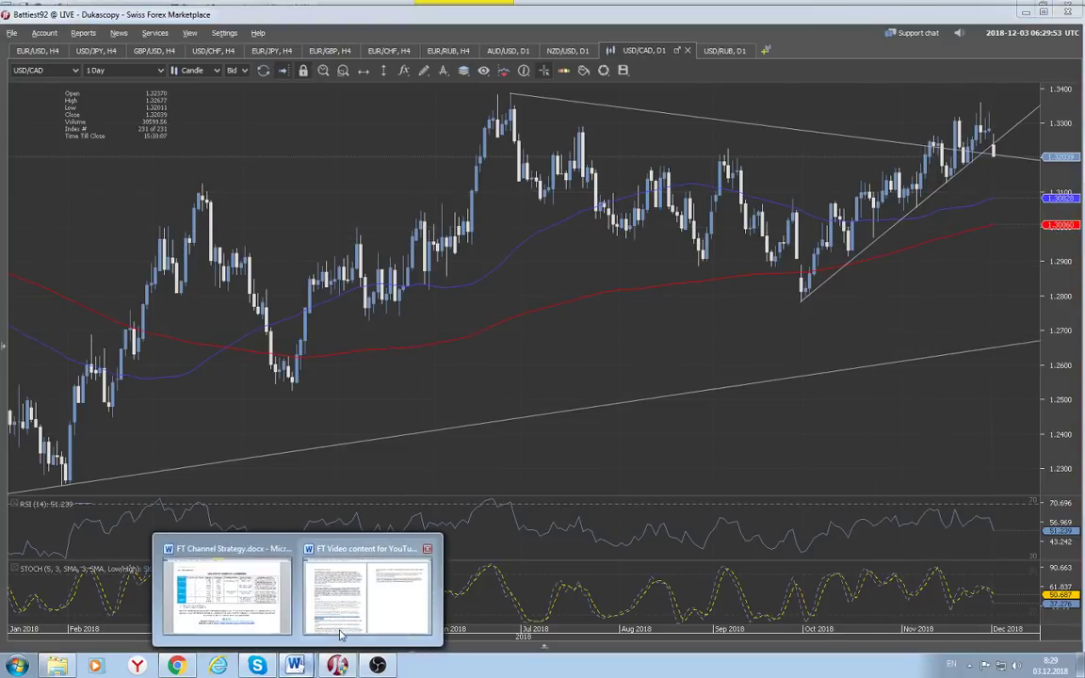
# Select the USDCAD short small at 1.3350 and target 1.3050 cells, then return to Dukascopy.
pyautogui.click(270, 577)
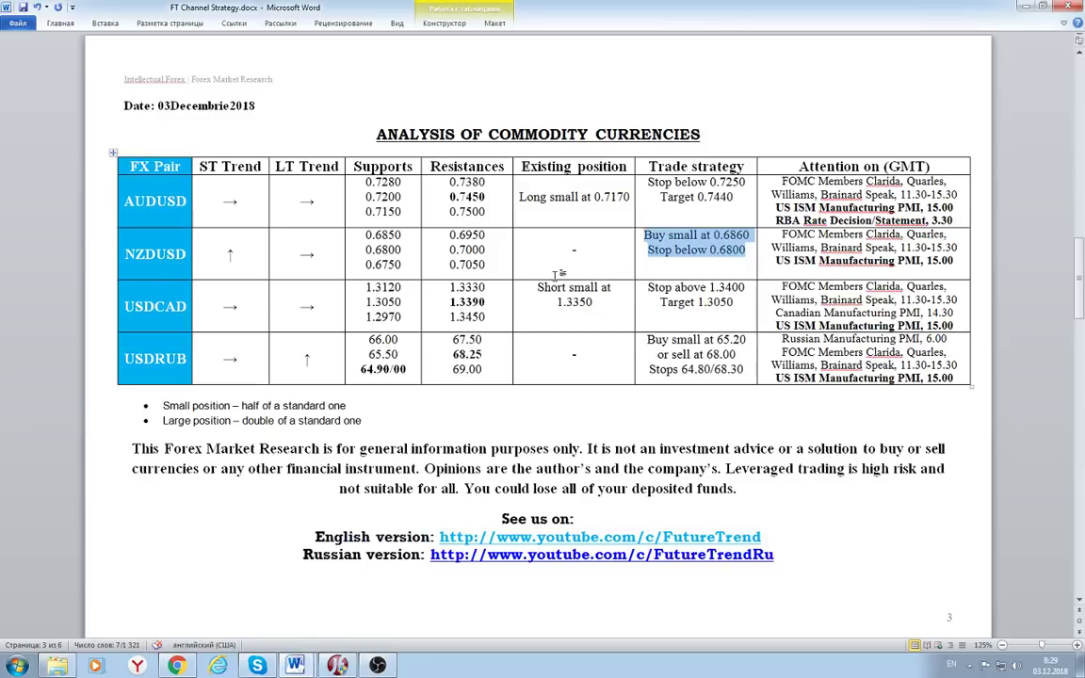
pyautogui.moveTo(538, 291); pyautogui.dragTo(606, 313)
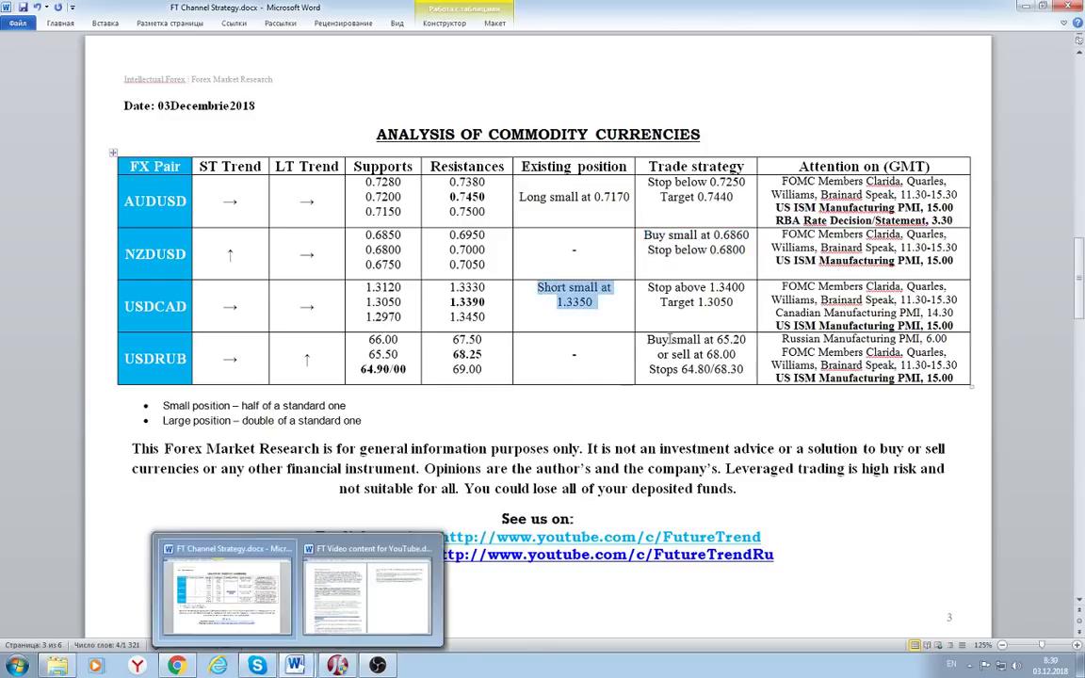
pyautogui.moveTo(660, 302); pyautogui.dragTo(733, 318)
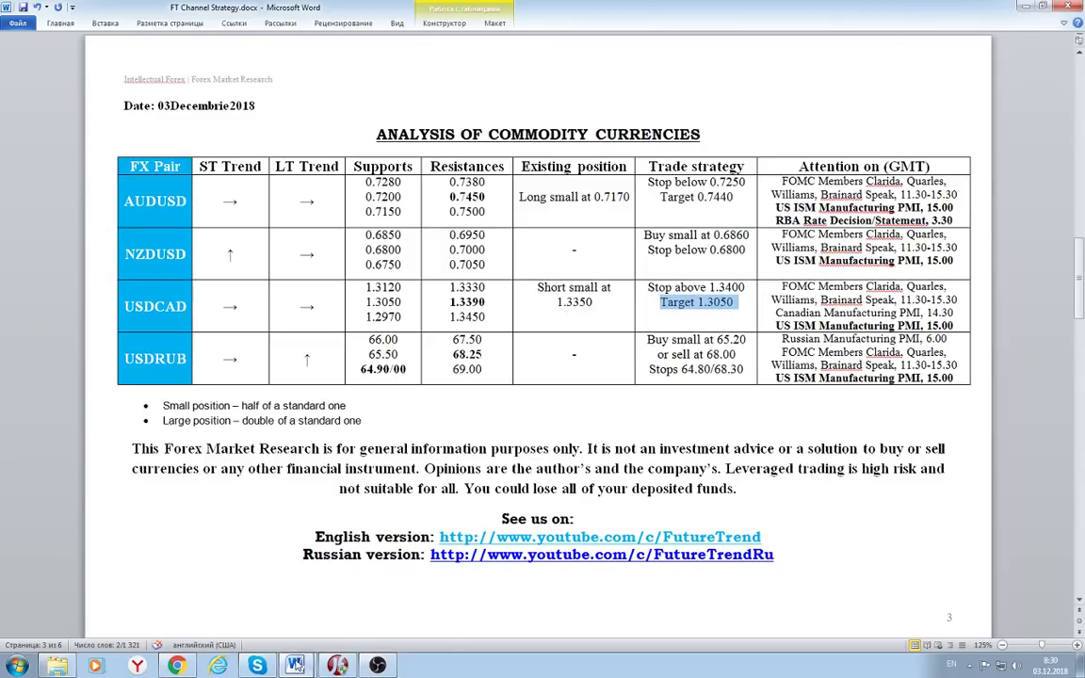
pyautogui.moveTo(297, 665)
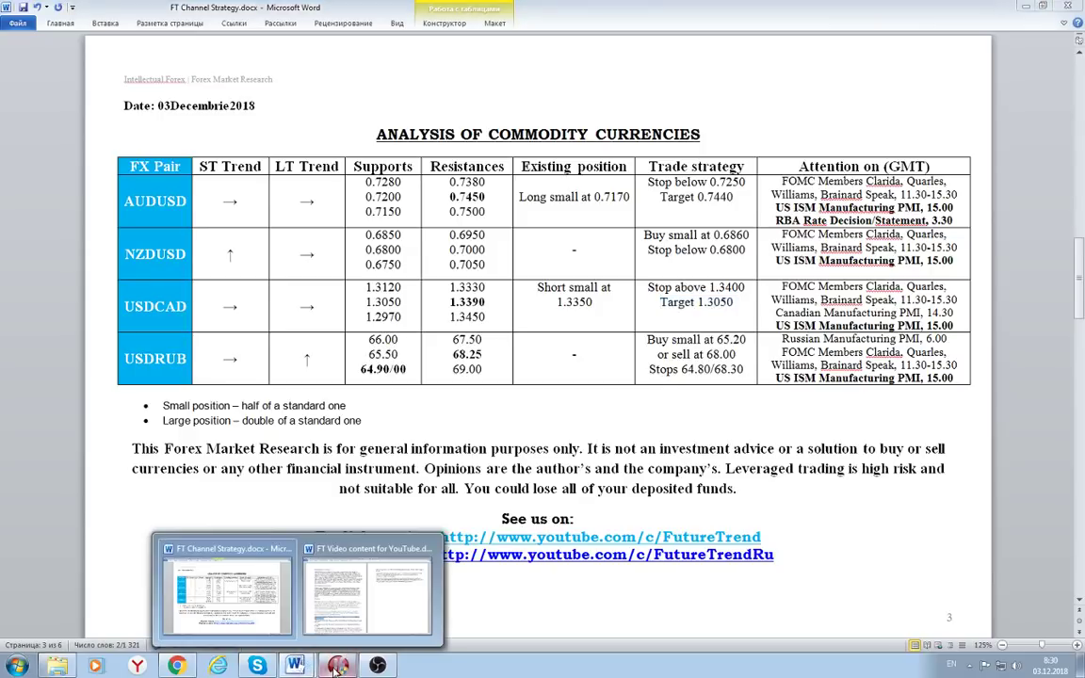
pyautogui.click(338, 665)
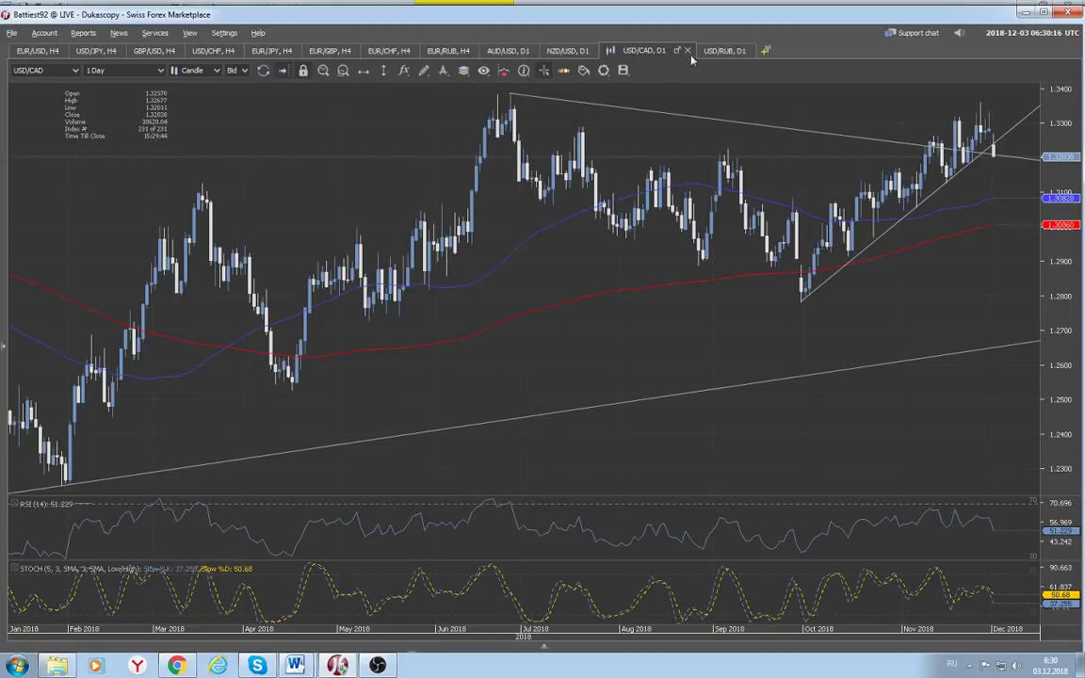
# Flip through the USD/RUB daily, EUR/USD 4-hour and GBP/USD 4-hour charts, zooming each.
pyautogui.click(729, 54)
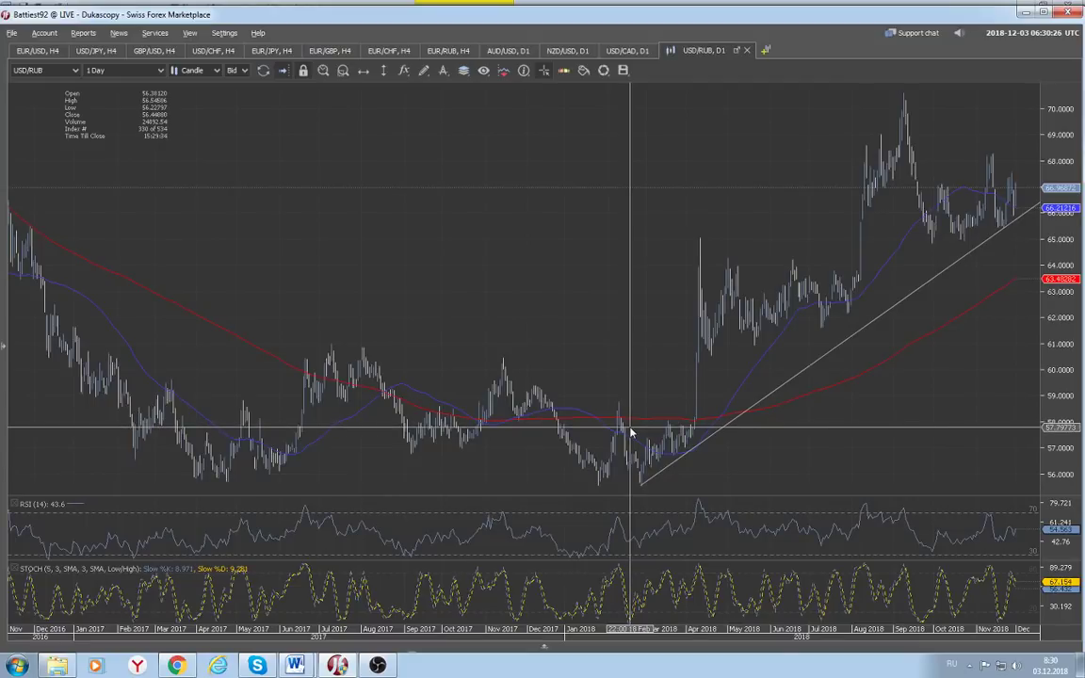
pyautogui.click(38, 50)
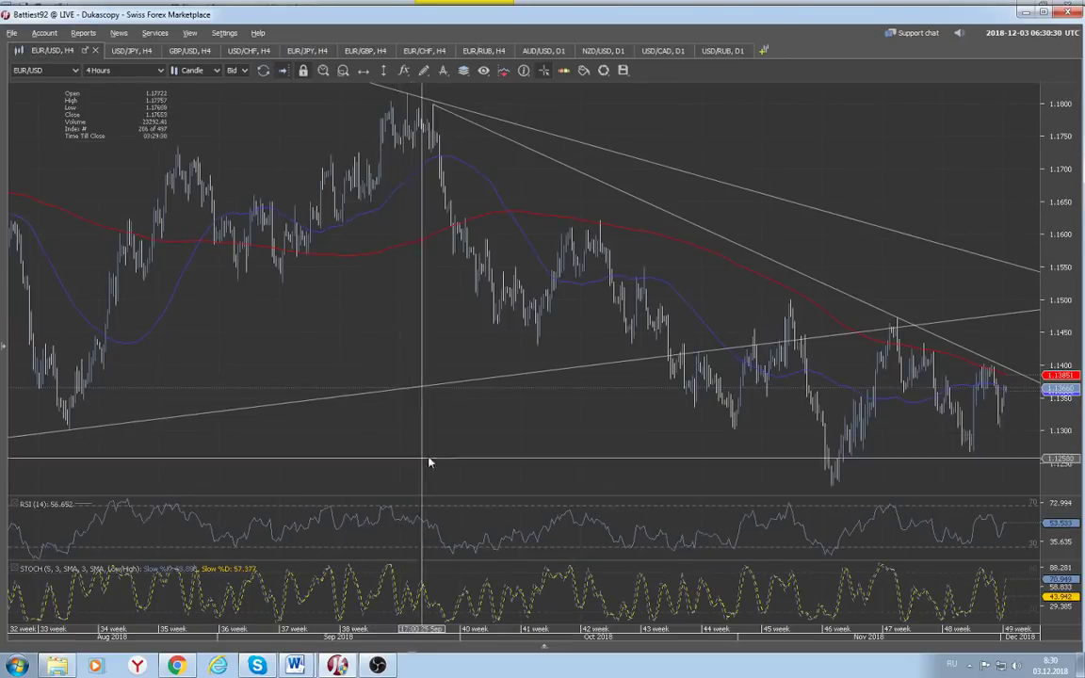
pyautogui.scroll(-2, 452, 443)
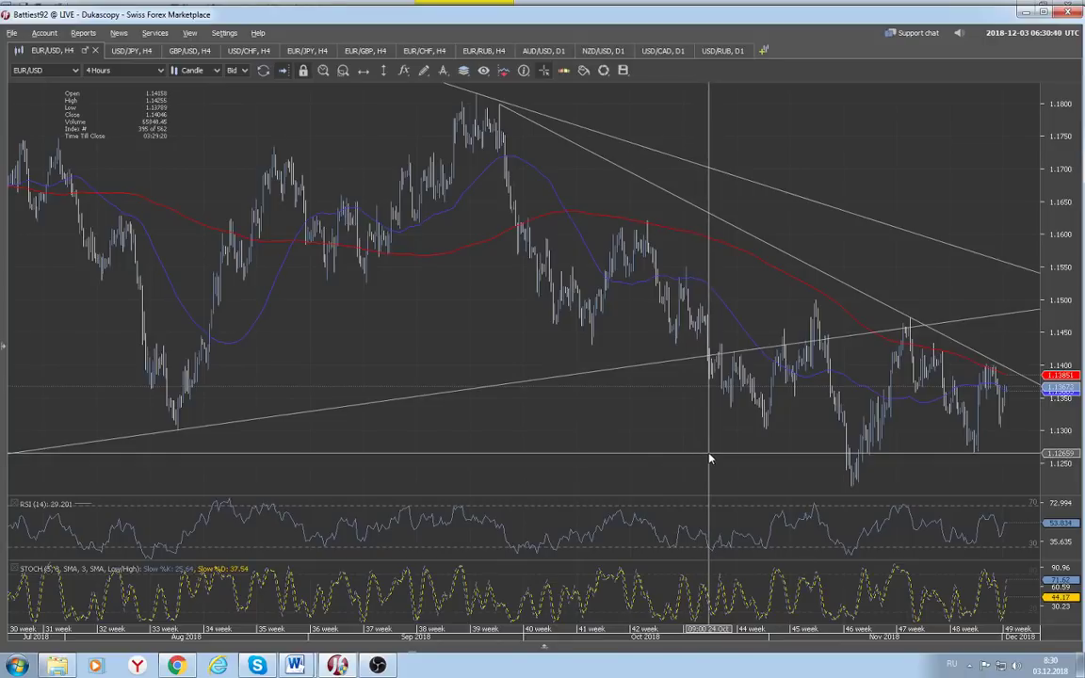
pyautogui.click(189, 52)
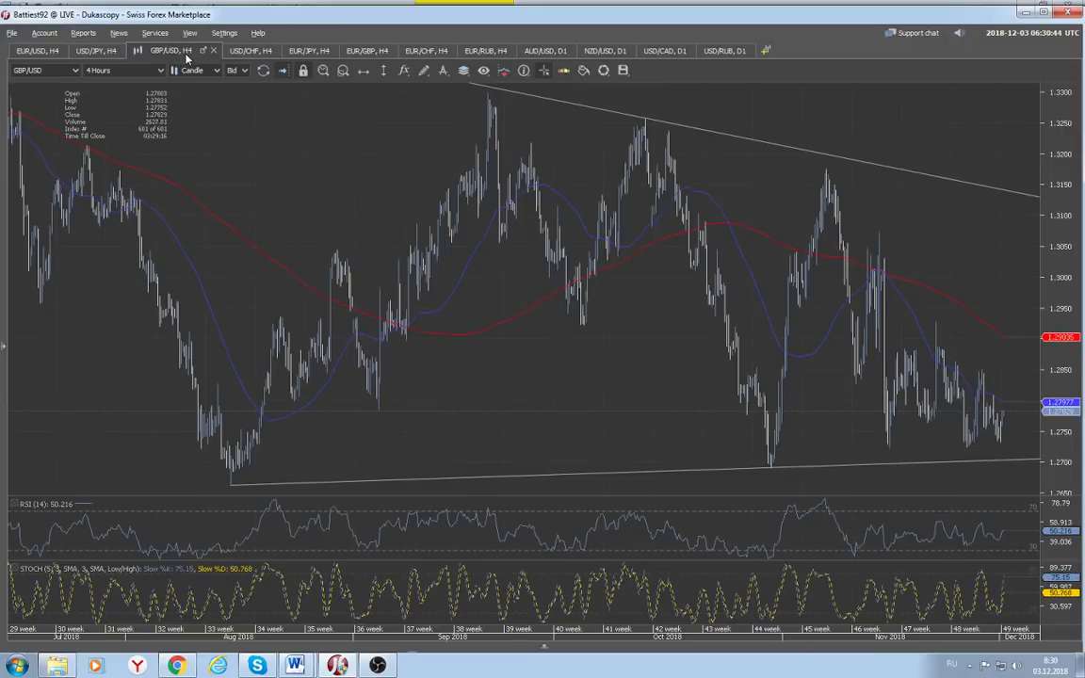
pyautogui.click(37, 51)
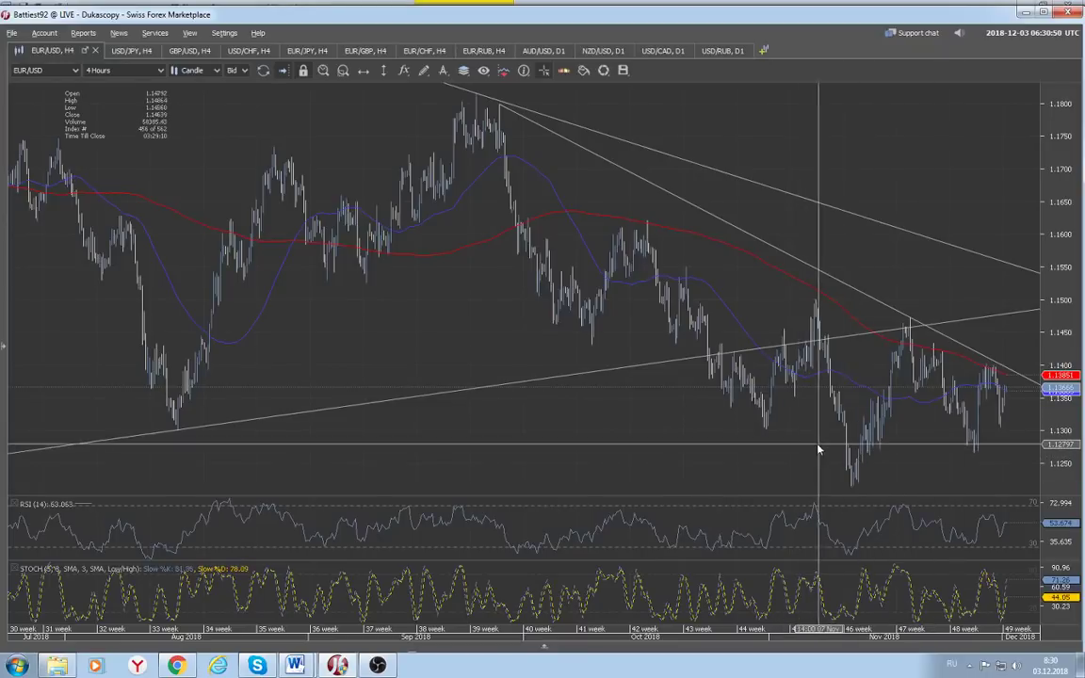
pyautogui.scroll(4, 811, 450)
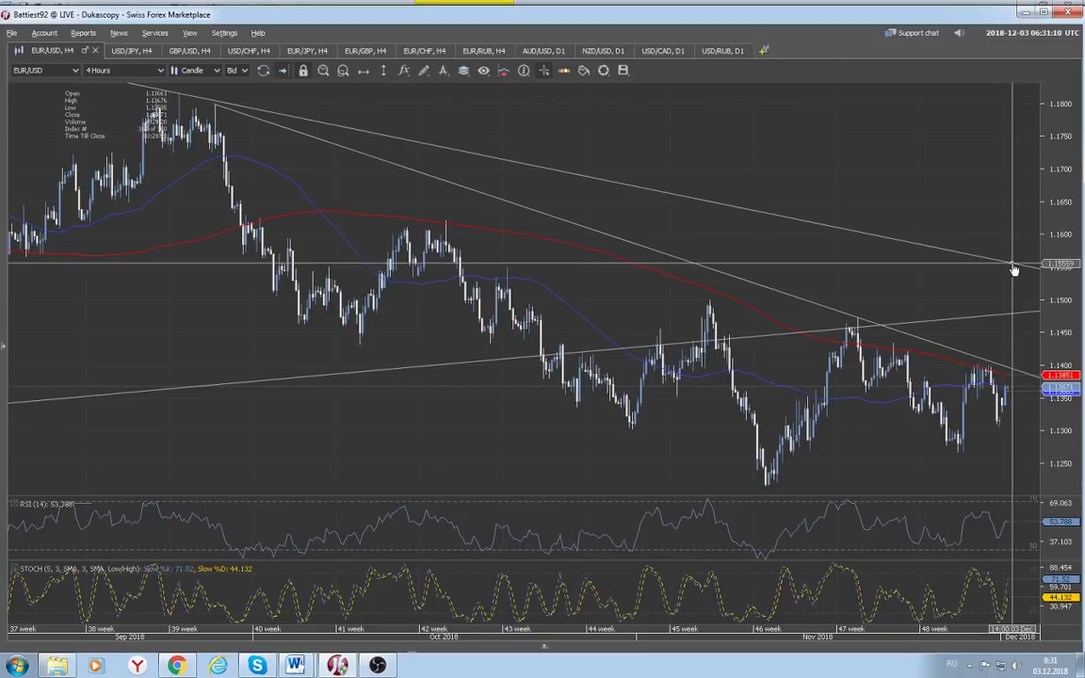
pyautogui.click(196, 54)
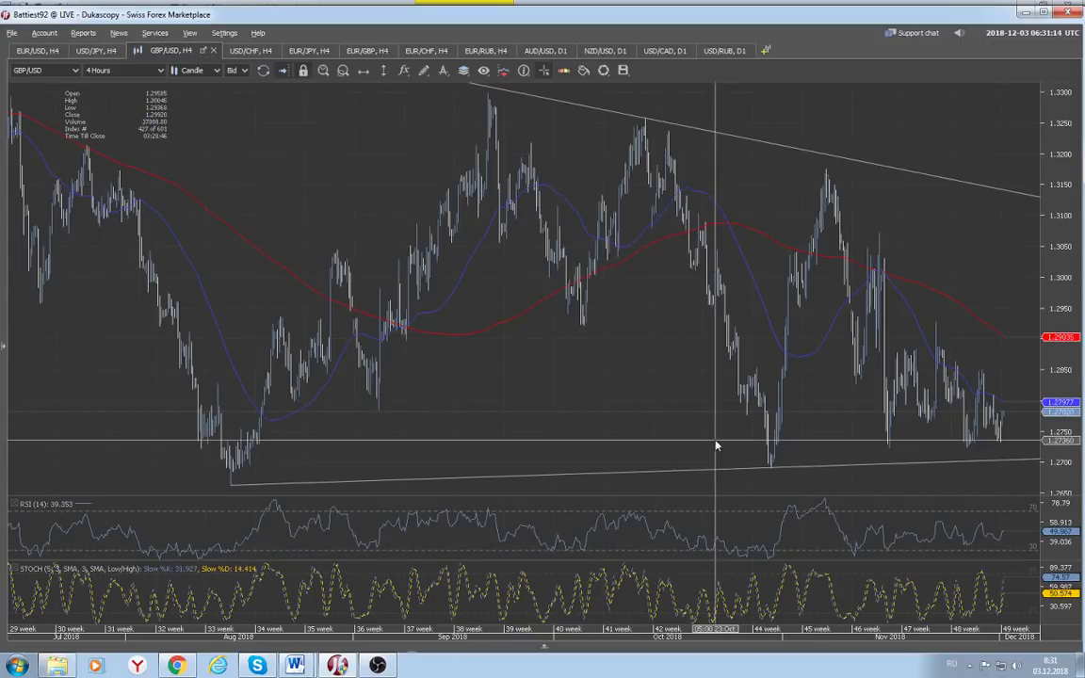
pyautogui.scroll(-3, 672, 367)
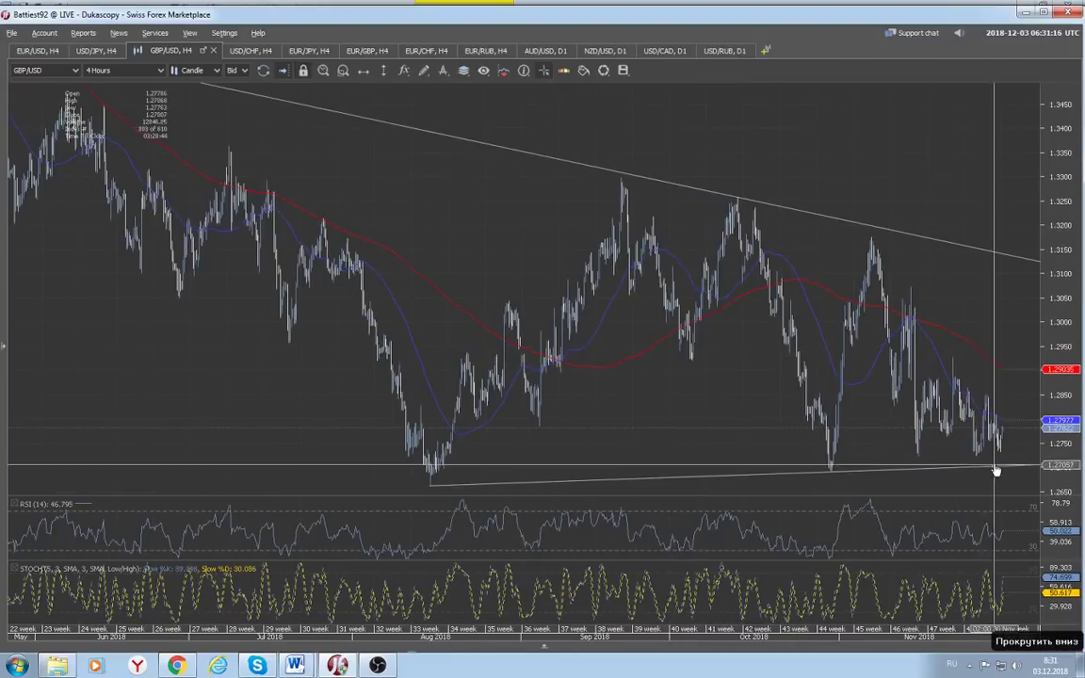